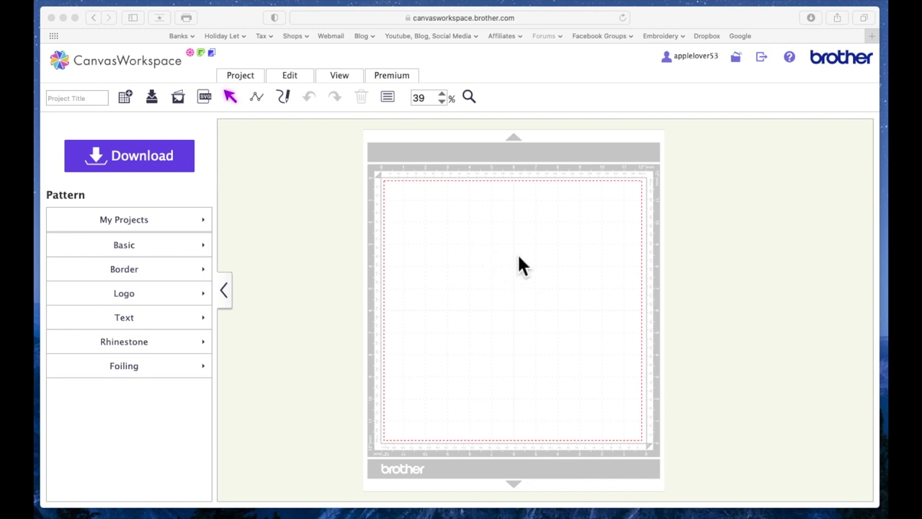
Place a triangle and a circle from the Basic shapes onto the mat.
{"action": "left_click", "coordinate": [125, 244]}
{"action": "left_click", "coordinate": [136, 252]}
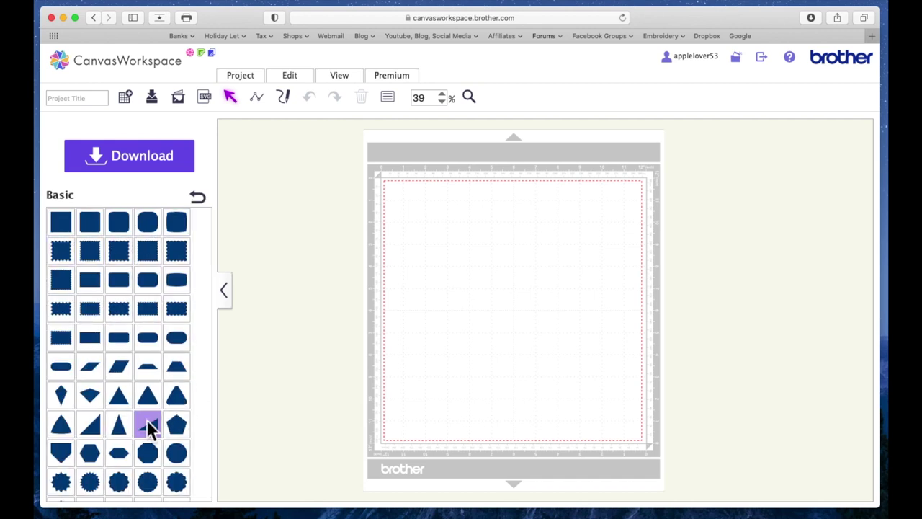
{"action": "left_click_drag", "start_coordinate": [124, 403], "coordinate": [551, 353]}
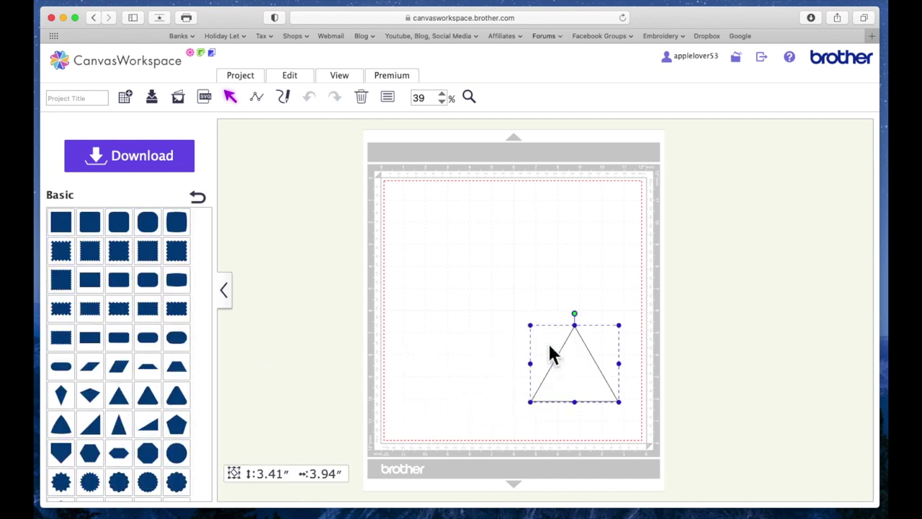
{"action": "left_click_drag", "start_coordinate": [176, 454], "coordinate": [463, 255]}
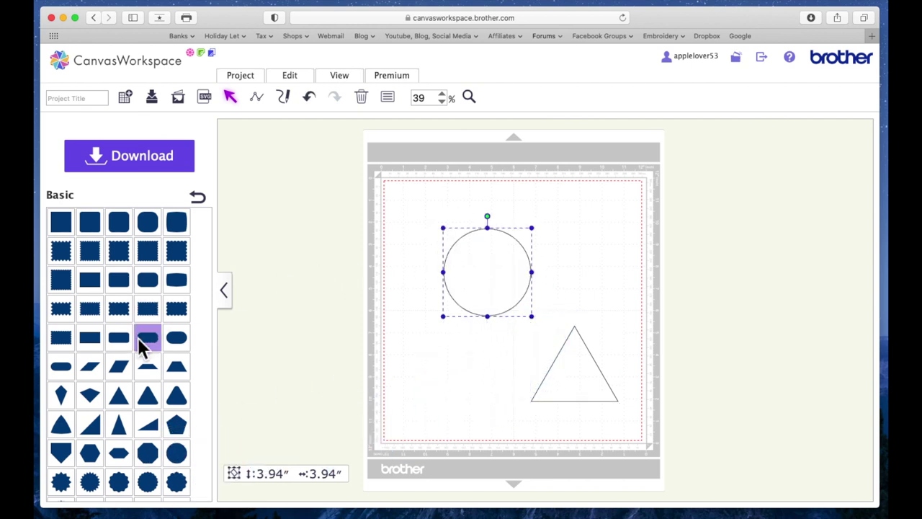
Add an oval, move it to the mat's top-right, and shift the circle left of the triangle.
{"action": "scroll", "coordinate": [140, 344], "scroll_direction": "down", "scroll_amount": 5}
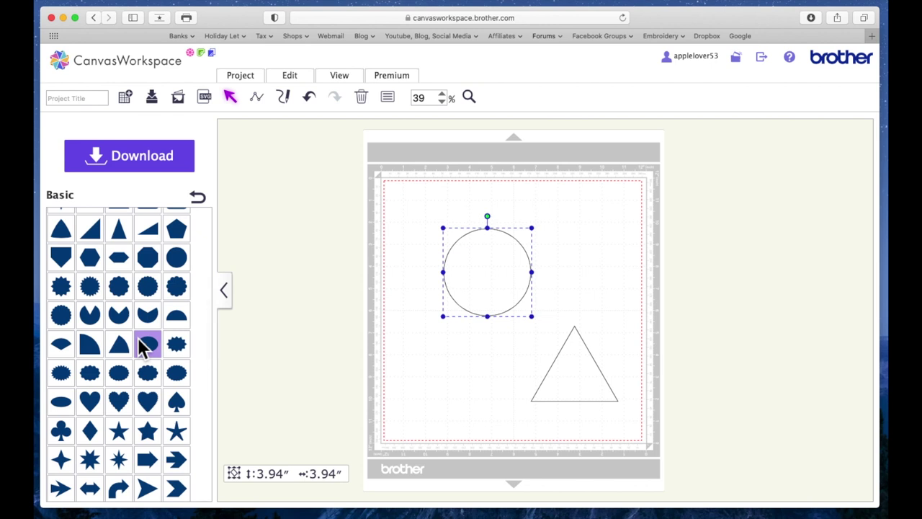
{"action": "left_click_drag", "start_coordinate": [62, 402], "coordinate": [441, 370]}
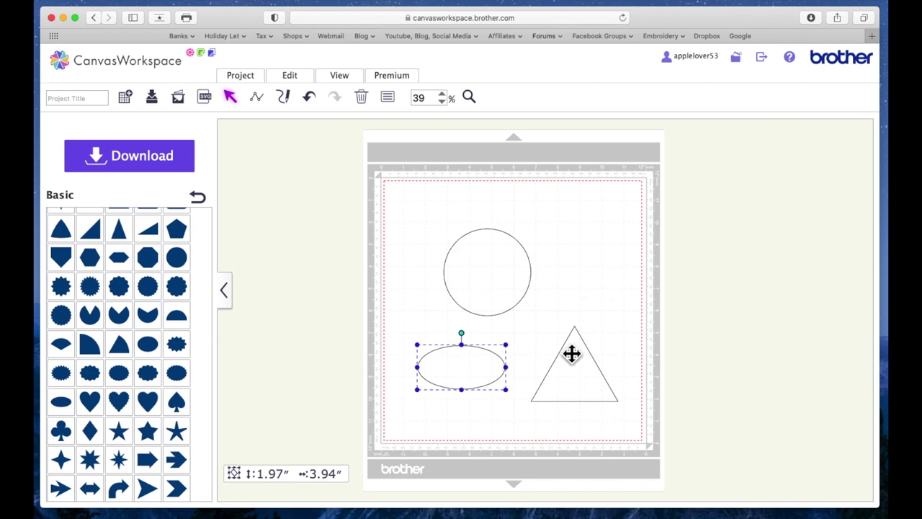
{"action": "left_click_drag", "start_coordinate": [467, 384], "coordinate": [581, 220]}
{"action": "left_click_drag", "start_coordinate": [495, 286], "coordinate": [469, 343]}
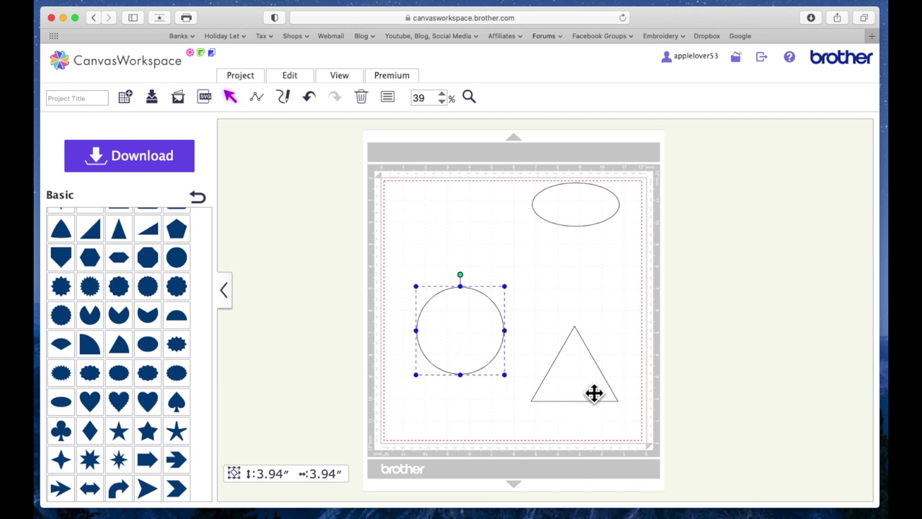
Move the triangle onto the circle and position the oval just above the circle.
{"action": "left_click_drag", "start_coordinate": [594, 391], "coordinate": [479, 370]}
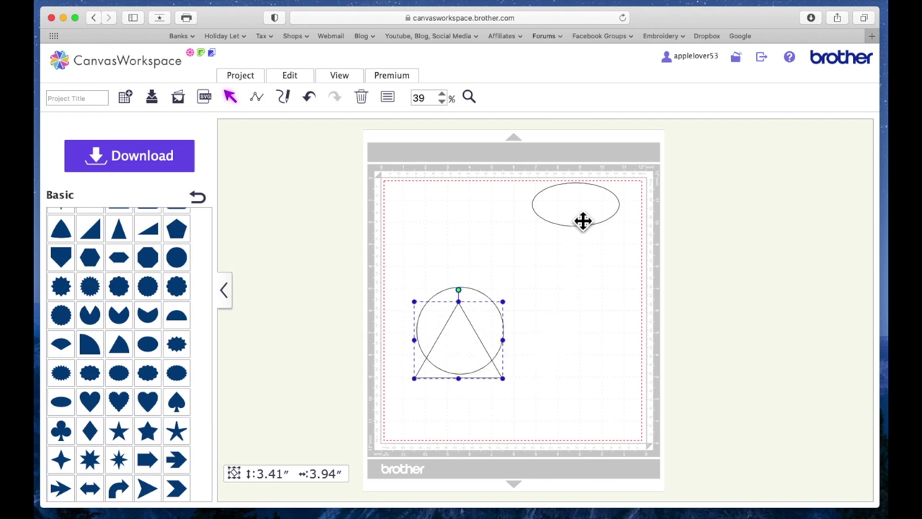
{"action": "left_click_drag", "start_coordinate": [583, 220], "coordinate": [483, 296]}
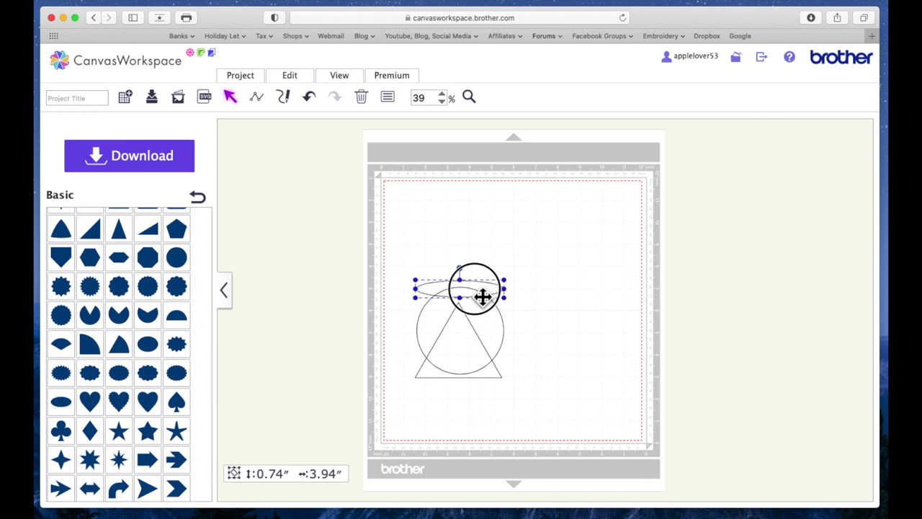
{"action": "left_click_drag", "start_coordinate": [483, 296], "coordinate": [482, 248]}
Squash the circle shorter and shorten the triangle to 2.79 inches tall.
{"action": "left_click", "coordinate": [490, 315]}
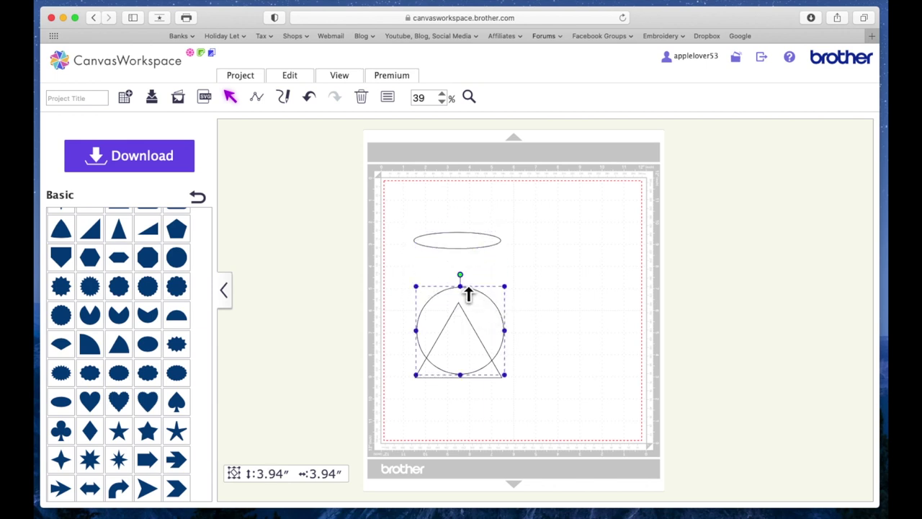
{"action": "left_click_drag", "start_coordinate": [468, 288], "coordinate": [467, 307]}
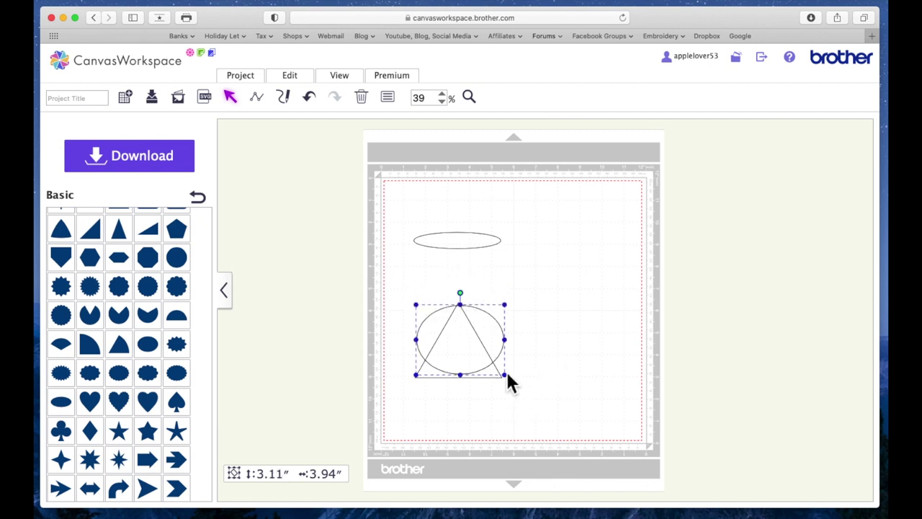
{"action": "left_click", "coordinate": [470, 358]}
{"action": "left_click", "coordinate": [535, 385]}
{"action": "left_click", "coordinate": [497, 378]}
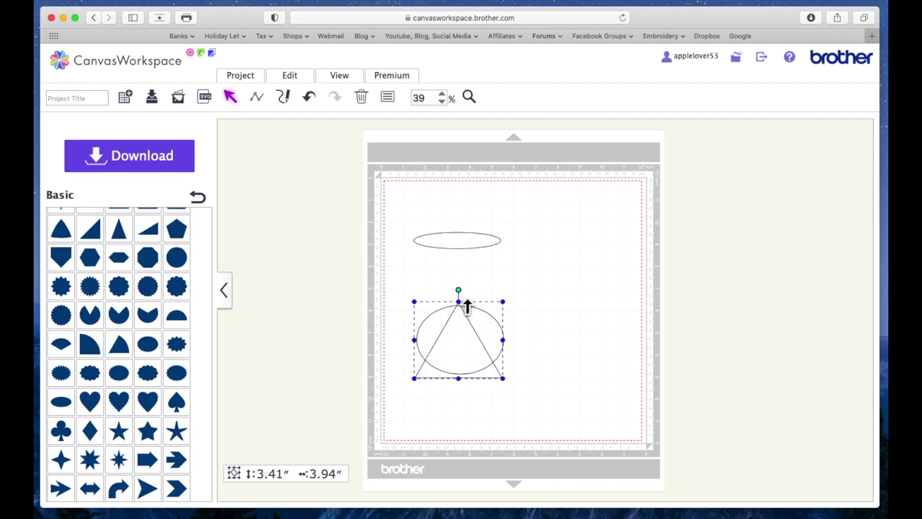
{"action": "left_click_drag", "start_coordinate": [466, 302], "coordinate": [466, 316]}
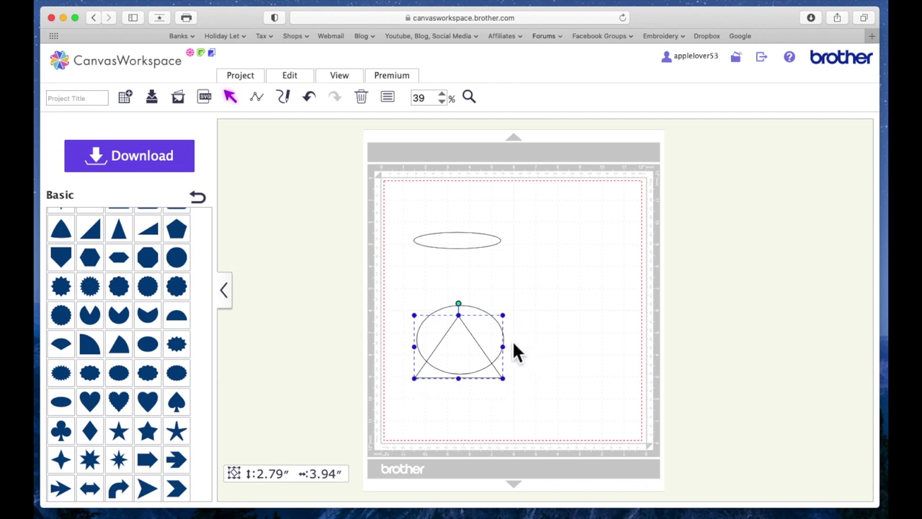
{"action": "left_click", "coordinate": [583, 346]}
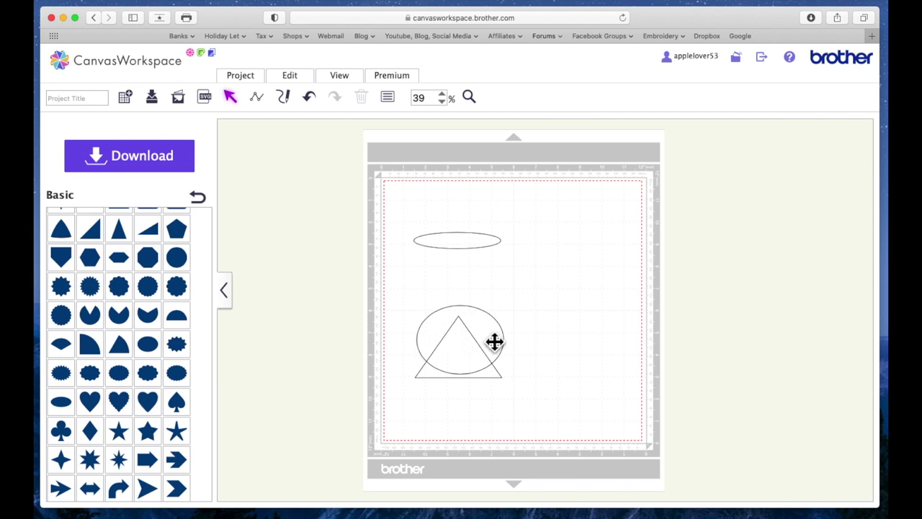
Lower the oval rim onto the top of the circle.
{"action": "left_click", "coordinate": [482, 249]}
{"action": "left_click_drag", "start_coordinate": [489, 260], "coordinate": [490, 308]}
{"action": "left_click", "coordinate": [533, 324]}
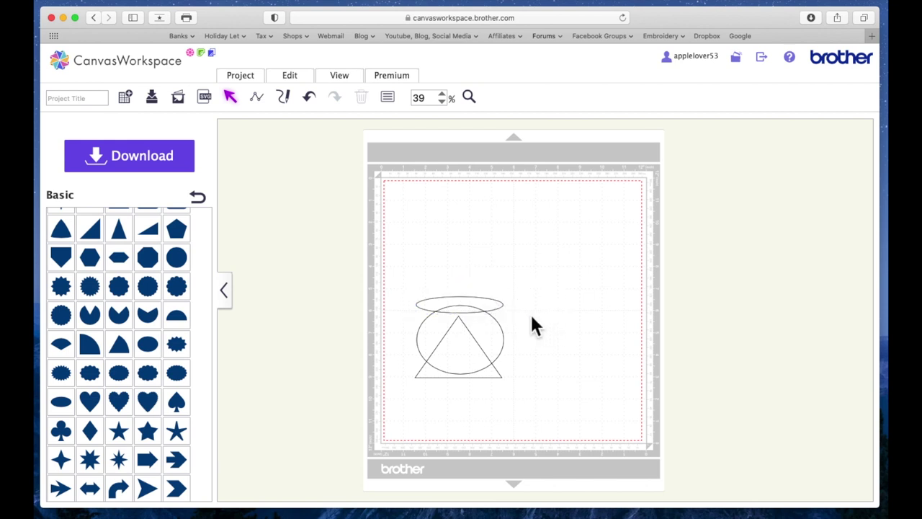
Select the oval, circle and triangle and align them on their centres.
{"action": "left_click_drag", "start_coordinate": [394, 282], "coordinate": [553, 421]}
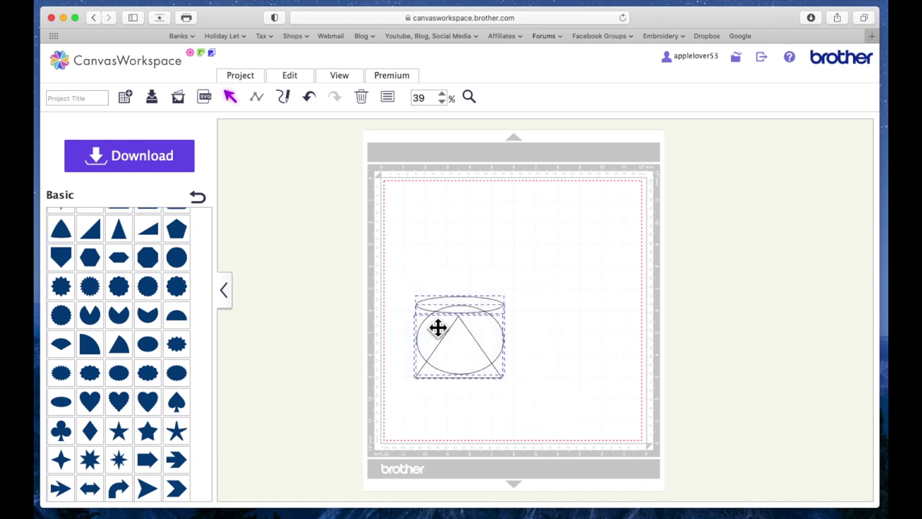
{"action": "left_click", "coordinate": [296, 78]}
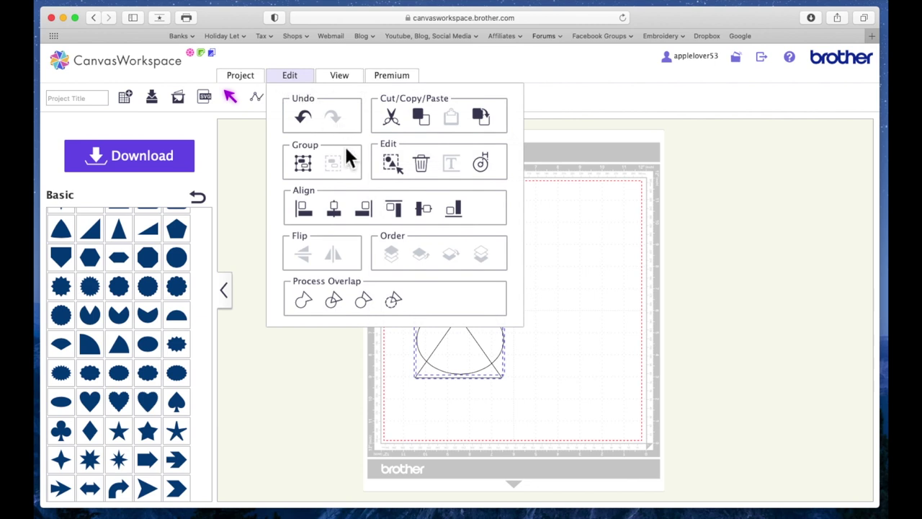
{"action": "left_click", "coordinate": [345, 225]}
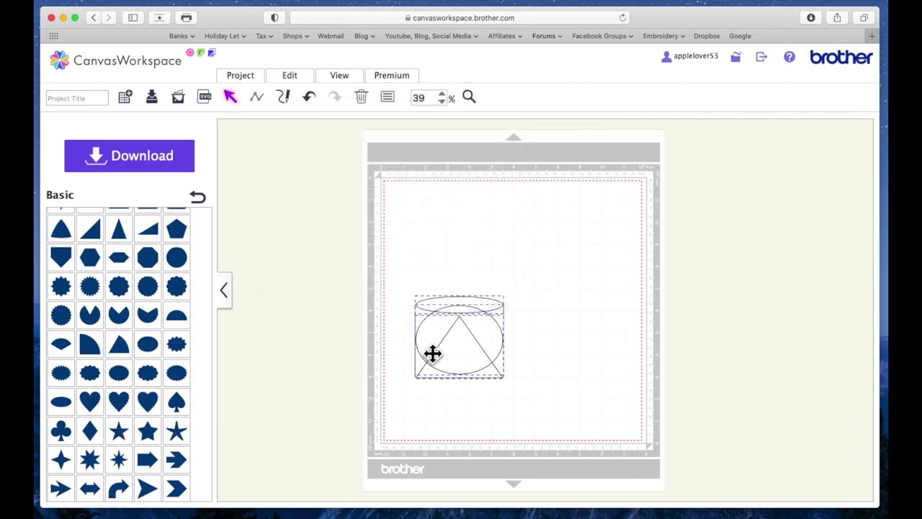
Weld the overlapping shapes into one outline, then undo the weld.
{"action": "left_click", "coordinate": [305, 82]}
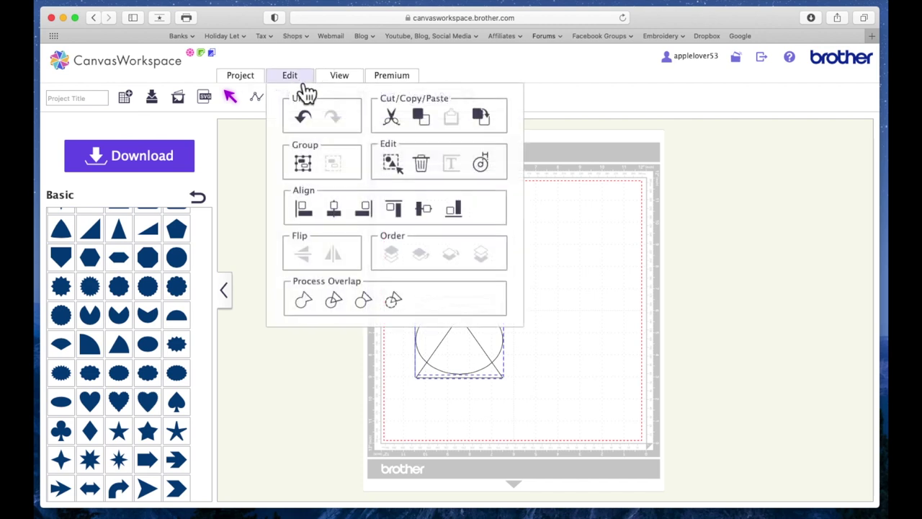
{"action": "left_click", "coordinate": [305, 303]}
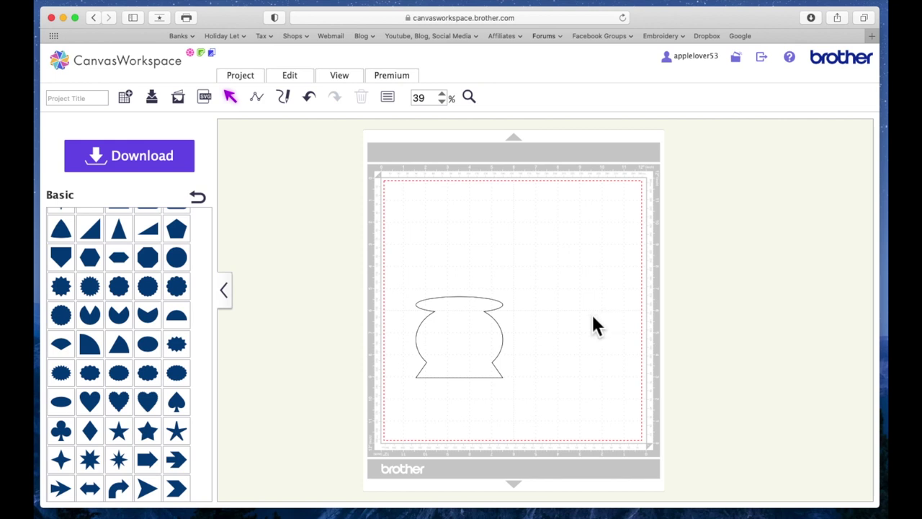
{"action": "left_click", "coordinate": [310, 98]}
Narrow the triangle to 3.64 inches wide and make the oval rim 0.87 inches tall.
{"action": "left_click", "coordinate": [505, 380]}
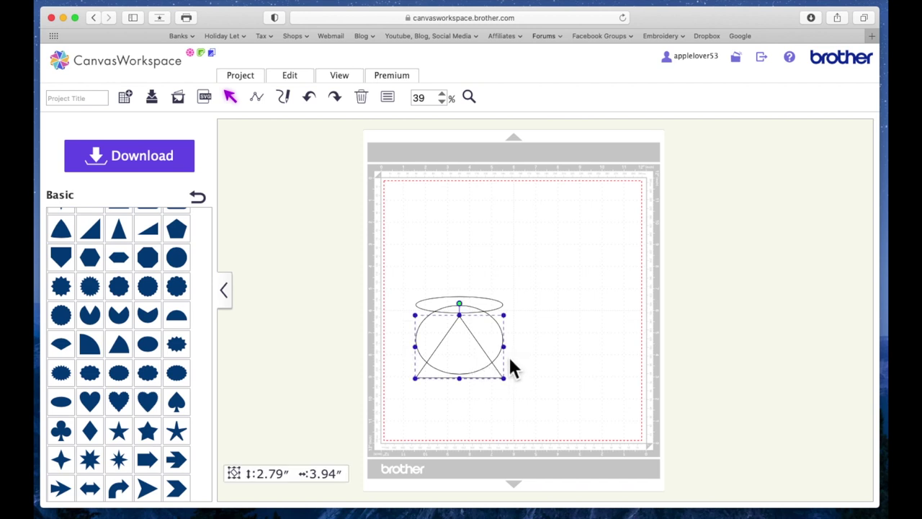
{"action": "left_click_drag", "start_coordinate": [514, 354], "coordinate": [504, 358]}
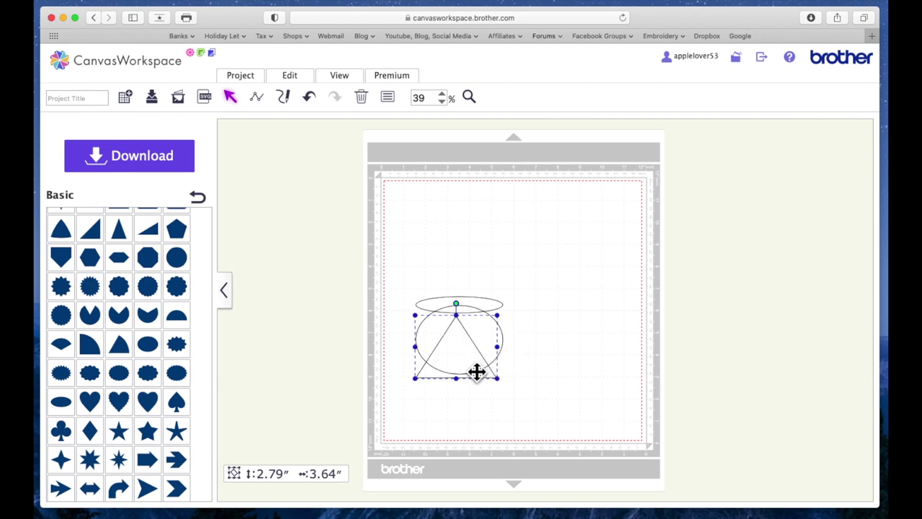
{"action": "left_click", "coordinate": [479, 308]}
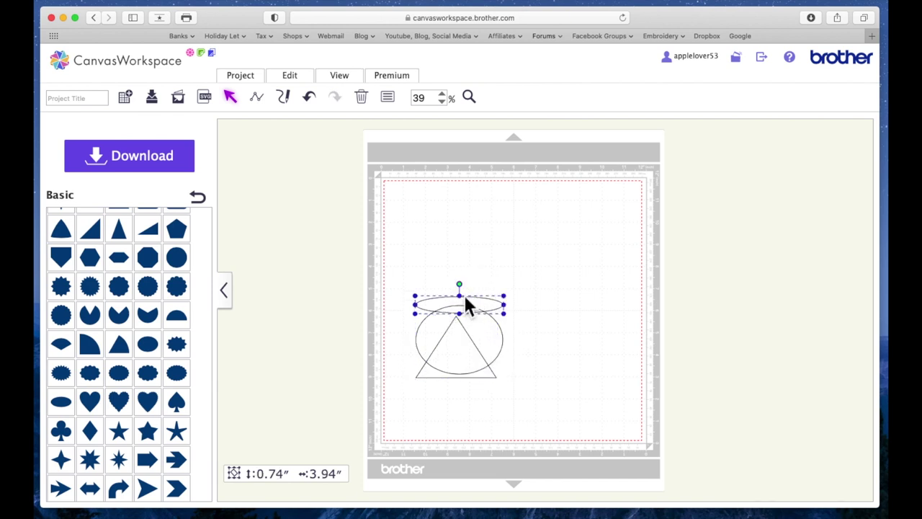
{"action": "double_click", "coordinate": [462, 296]}
{"action": "left_click", "coordinate": [494, 289]}
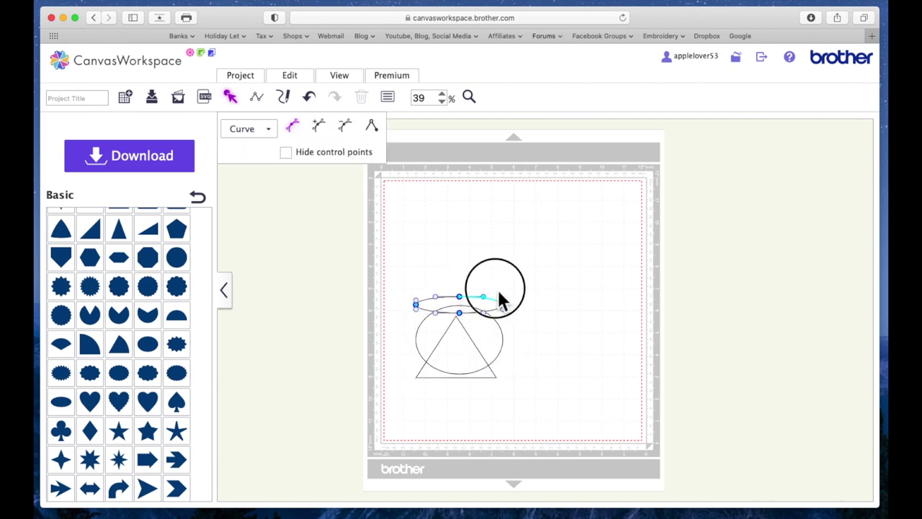
{"action": "left_click", "coordinate": [468, 303]}
{"action": "left_click_drag", "start_coordinate": [468, 303], "coordinate": [468, 301]}
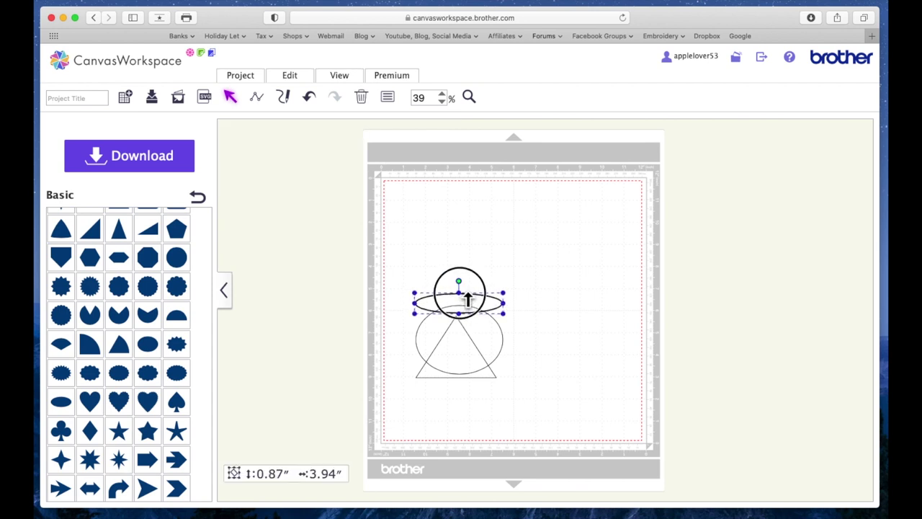
Select all three pieces, align their centres, and weld them into one outline.
{"action": "left_click_drag", "start_coordinate": [389, 274], "coordinate": [501, 398]}
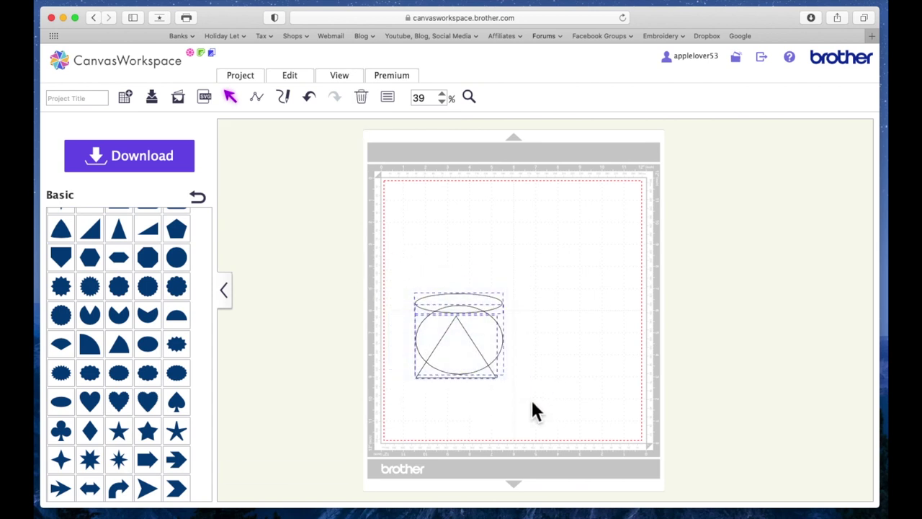
{"action": "left_click", "coordinate": [306, 78]}
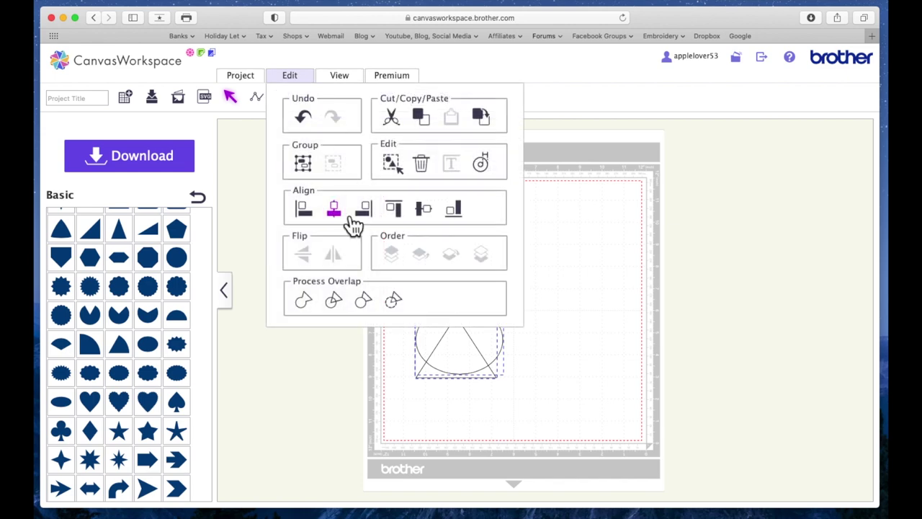
{"action": "left_click", "coordinate": [348, 219]}
{"action": "left_click", "coordinate": [307, 81]}
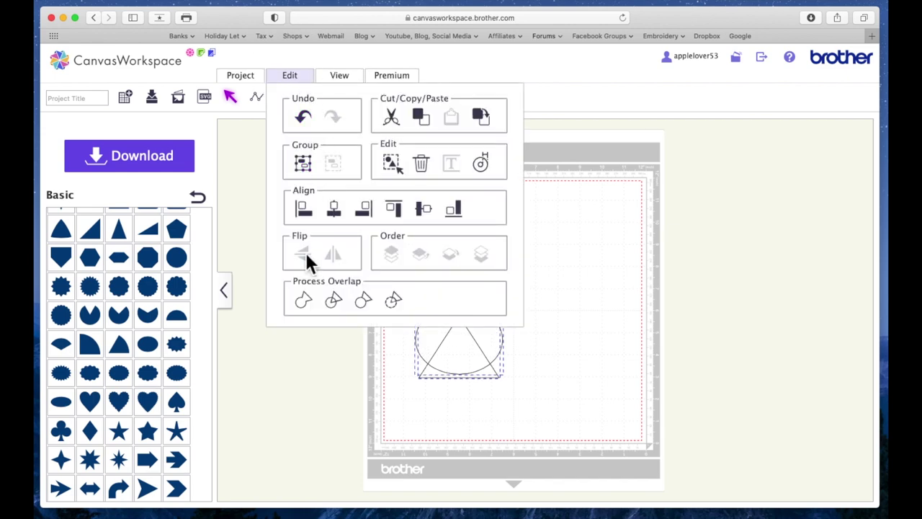
{"action": "left_click", "coordinate": [317, 304]}
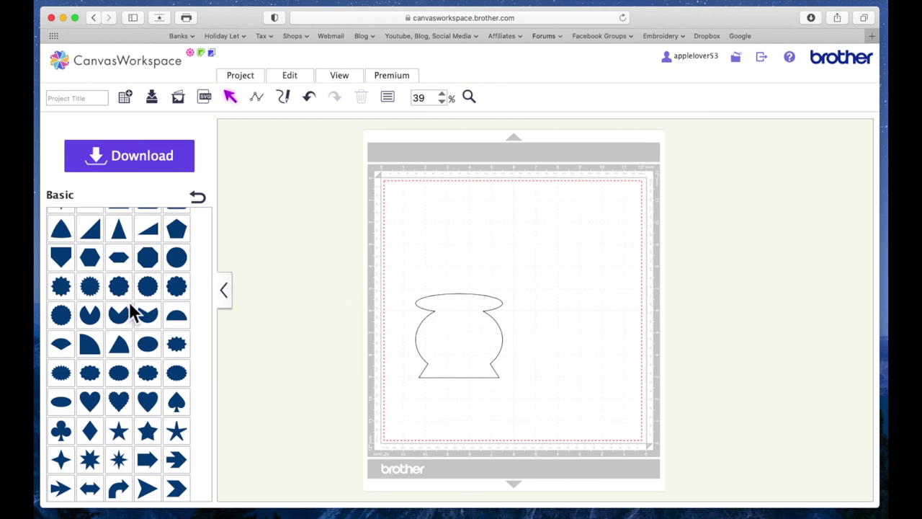
Add another oval, undo its move so it sits beside the cauldron, and select the cauldron.
{"action": "left_click_drag", "start_coordinate": [62, 401], "coordinate": [470, 308]}
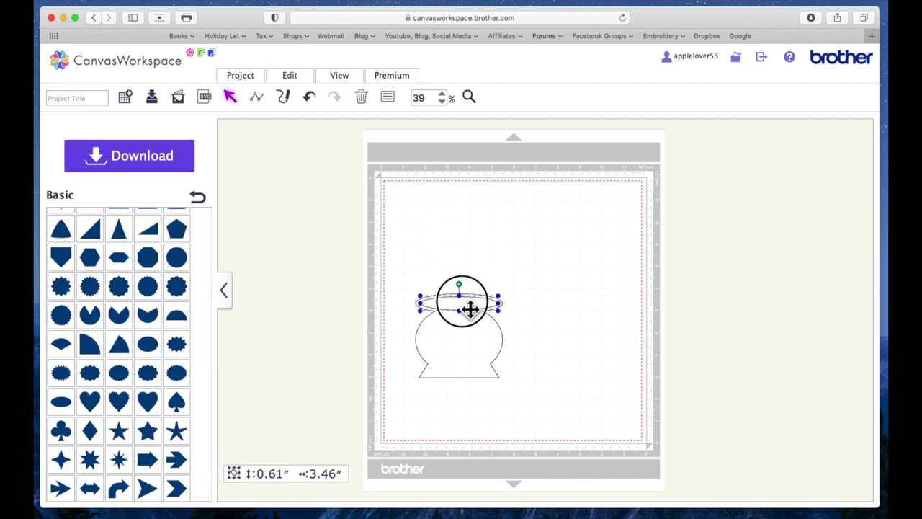
{"action": "left_click", "coordinate": [511, 314]}
{"action": "key", "text": "ctrl+z"}
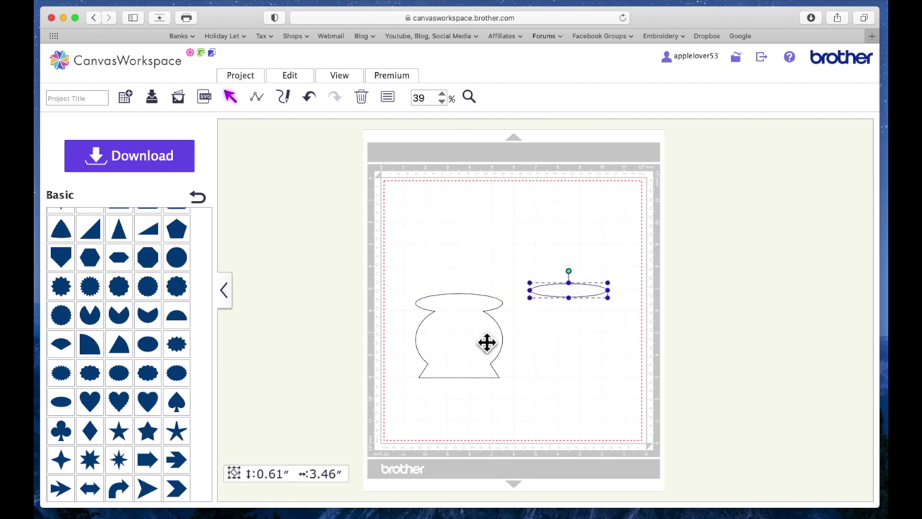
{"action": "left_click", "coordinate": [483, 339]}
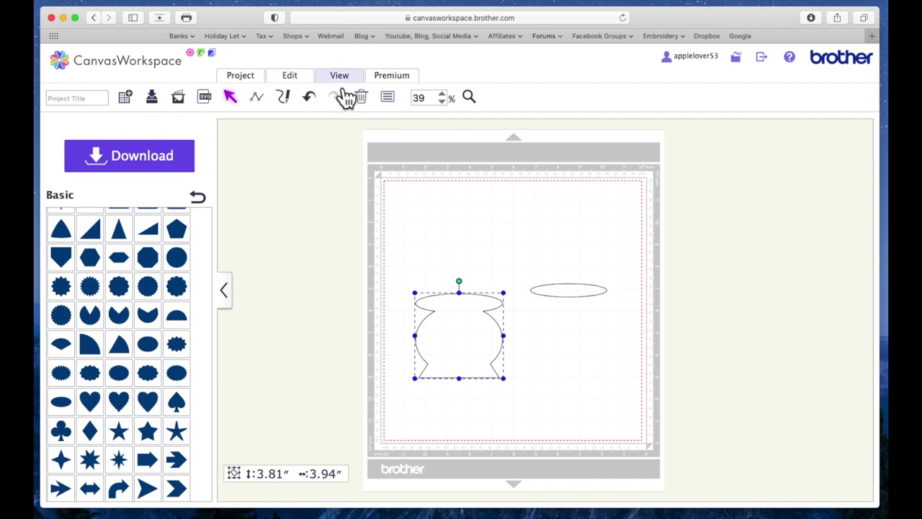
{"action": "left_click", "coordinate": [390, 101]}
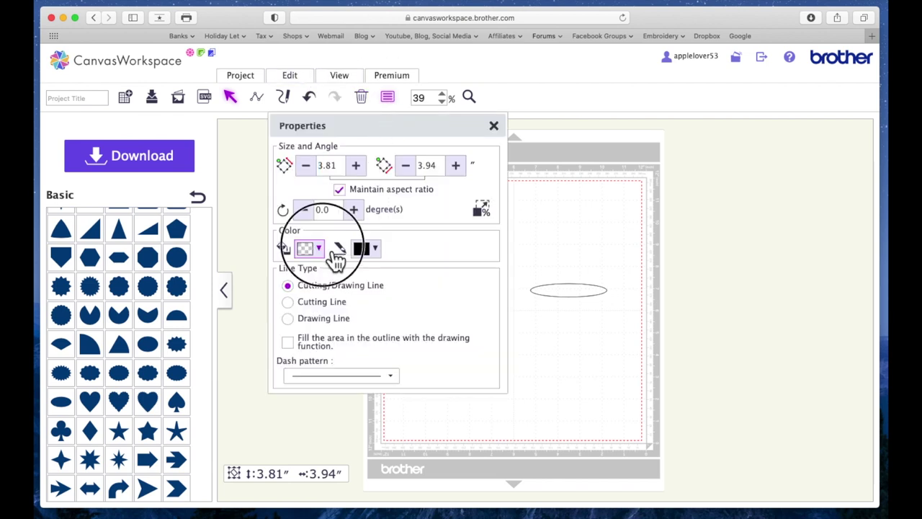
Fill the cauldron solid black and the oval light grey.
{"action": "left_click", "coordinate": [315, 248]}
{"action": "left_click", "coordinate": [338, 272]}
{"action": "left_click", "coordinate": [568, 289]}
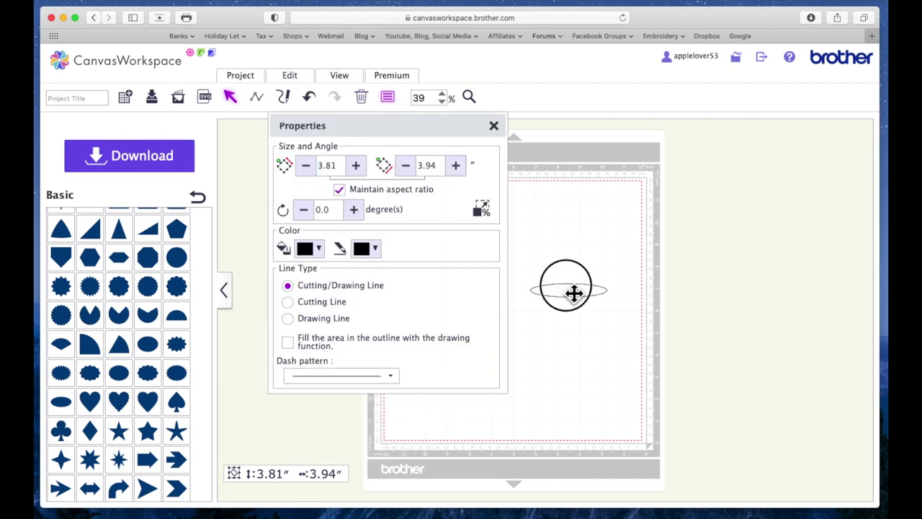
{"action": "left_click", "coordinate": [319, 251]}
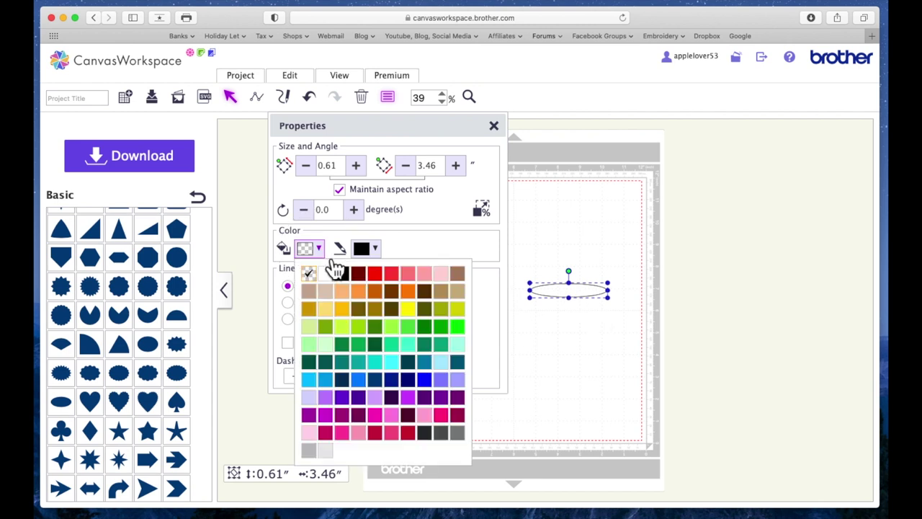
{"action": "left_click", "coordinate": [328, 453]}
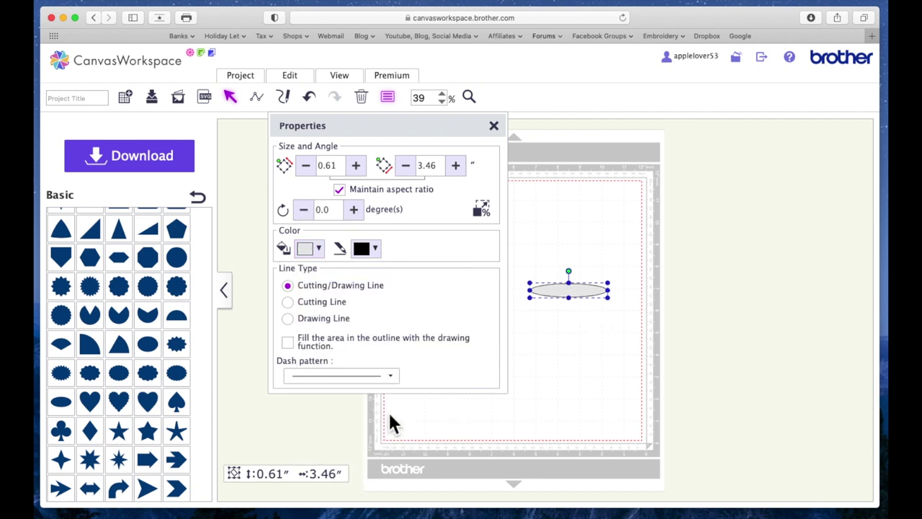
Place the grey oval on top of the cauldron as its rim.
{"action": "left_click", "coordinate": [495, 128]}
{"action": "left_click_drag", "start_coordinate": [584, 293], "coordinate": [475, 308]}
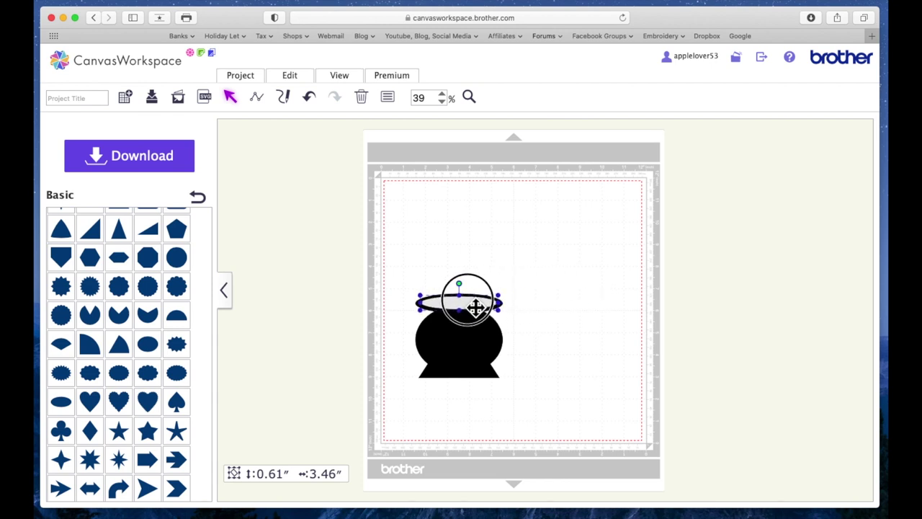
{"action": "left_click", "coordinate": [542, 324]}
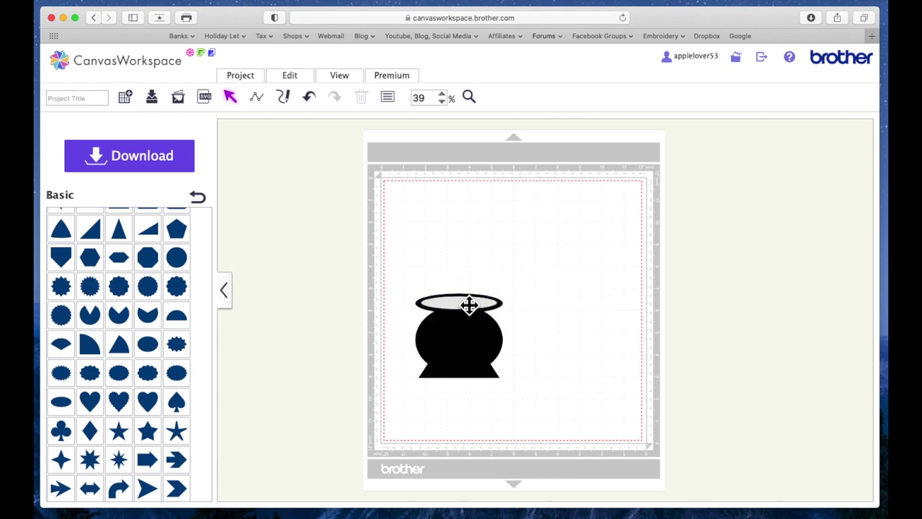
Move the cauldron toward the mat's top-left with the grey oval back on its rim.
{"action": "left_click", "coordinate": [472, 310]}
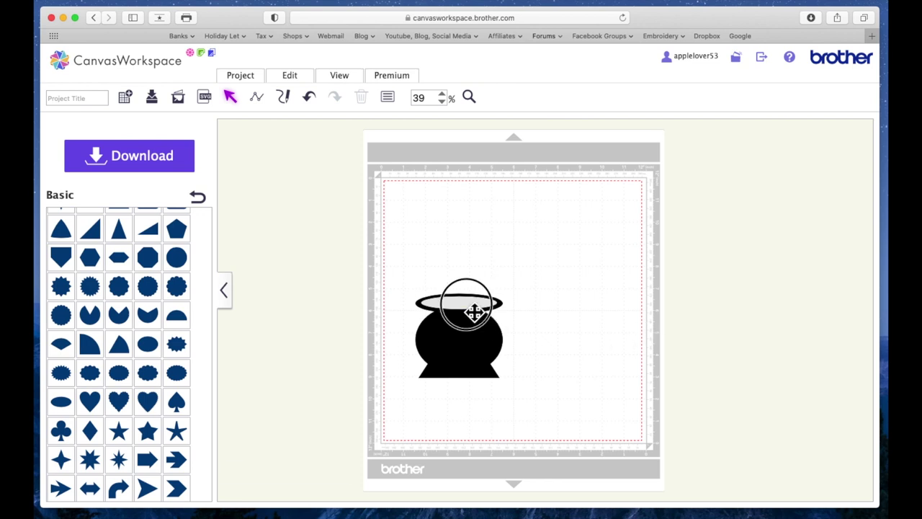
{"action": "left_click_drag", "start_coordinate": [472, 310], "coordinate": [574, 226]}
{"action": "left_click_drag", "start_coordinate": [463, 358], "coordinate": [452, 264]}
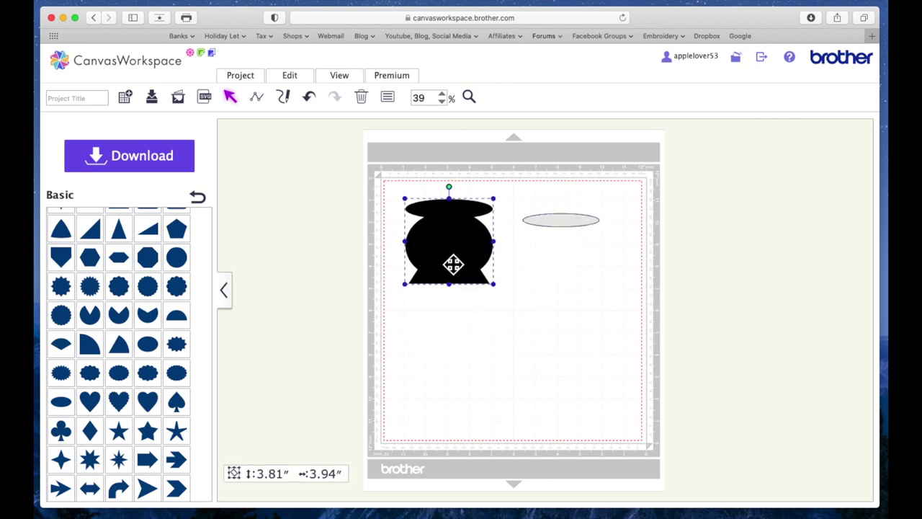
{"action": "left_click_drag", "start_coordinate": [574, 226], "coordinate": [463, 217]}
Group the rim with the cauldron and enlarge the group to 4.53″ × 4.68″.
{"action": "left_click_drag", "start_coordinate": [395, 189], "coordinate": [516, 312]}
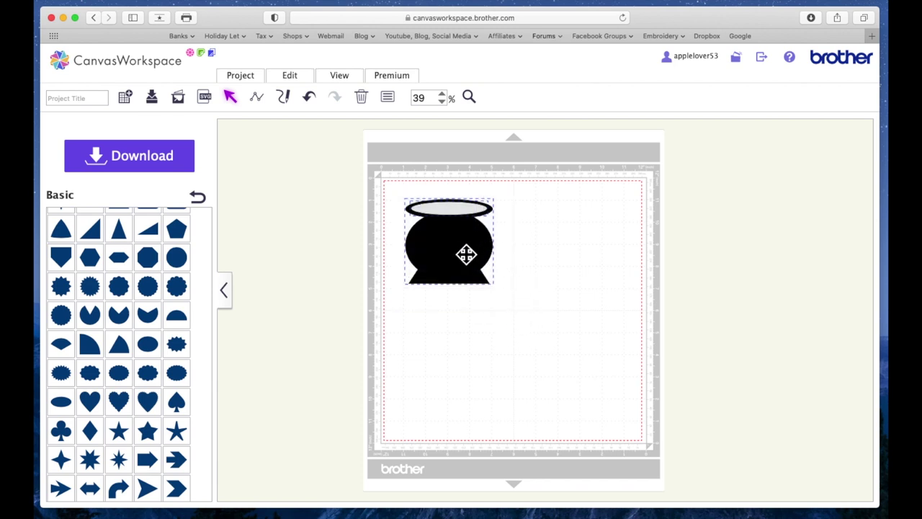
{"action": "right_click", "coordinate": [438, 238]}
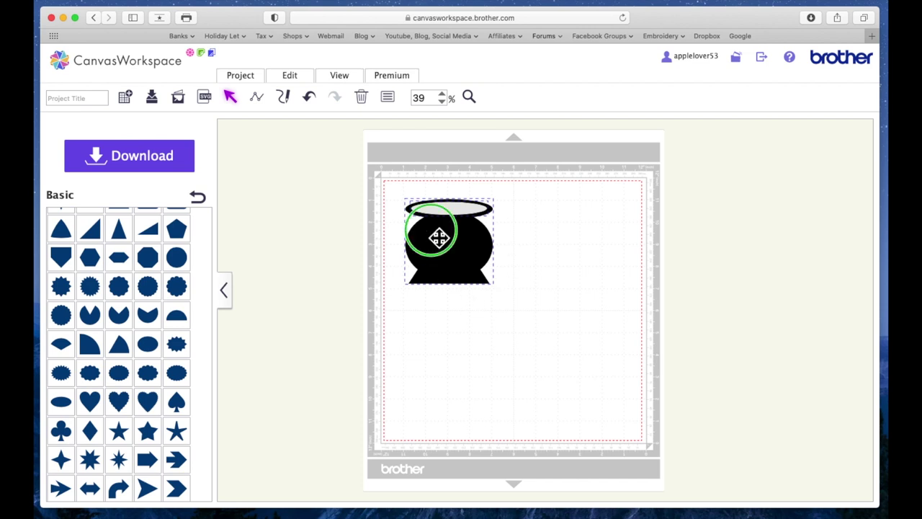
{"action": "left_click", "coordinate": [480, 282]}
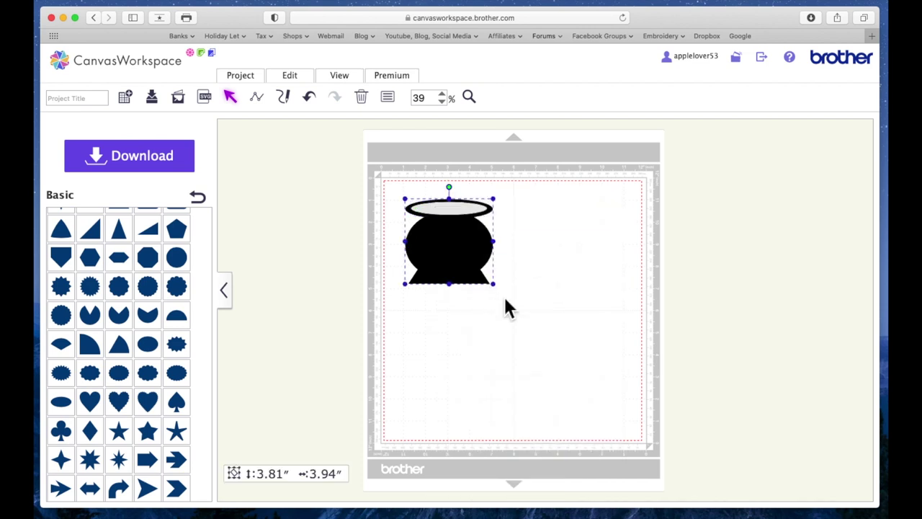
{"action": "left_click_drag", "start_coordinate": [502, 291], "coordinate": [514, 300]}
{"action": "left_click", "coordinate": [544, 298]}
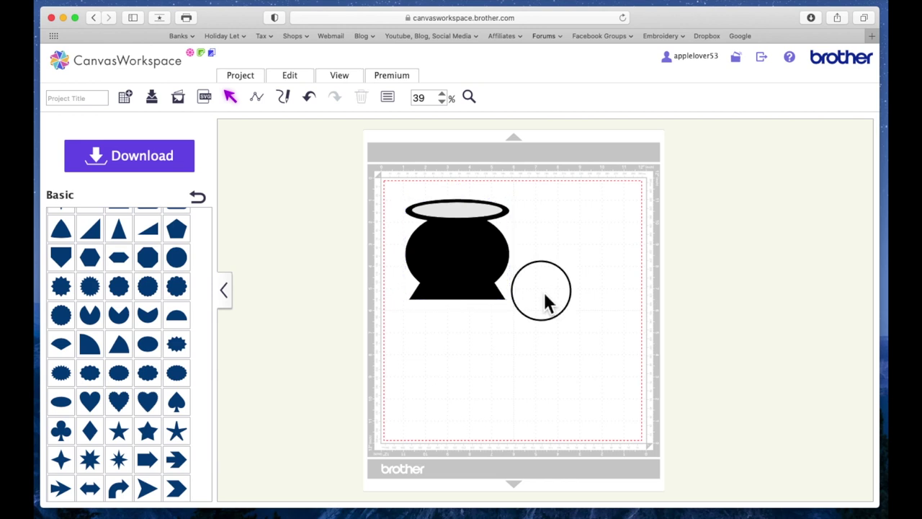
{"action": "left_click", "coordinate": [470, 219]}
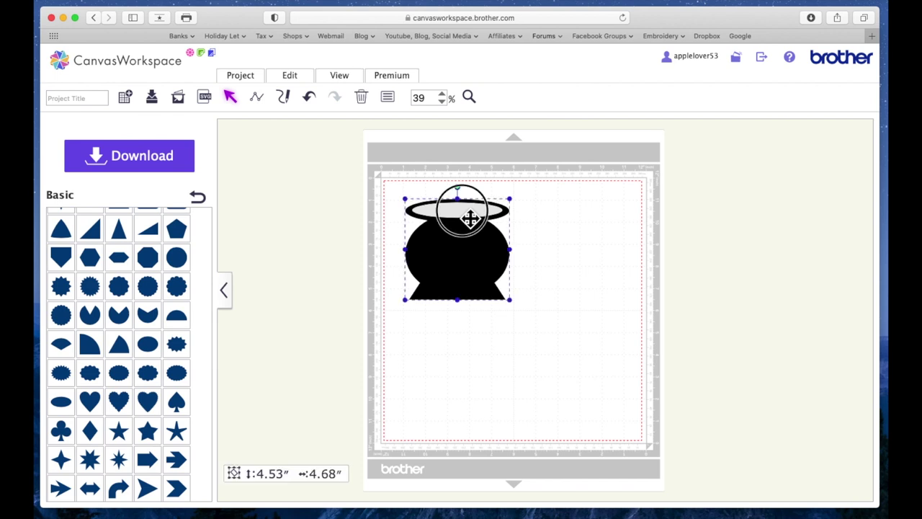
Ungroup the grey rim and move it to the mat's top-right.
{"action": "right_click", "coordinate": [470, 218]}
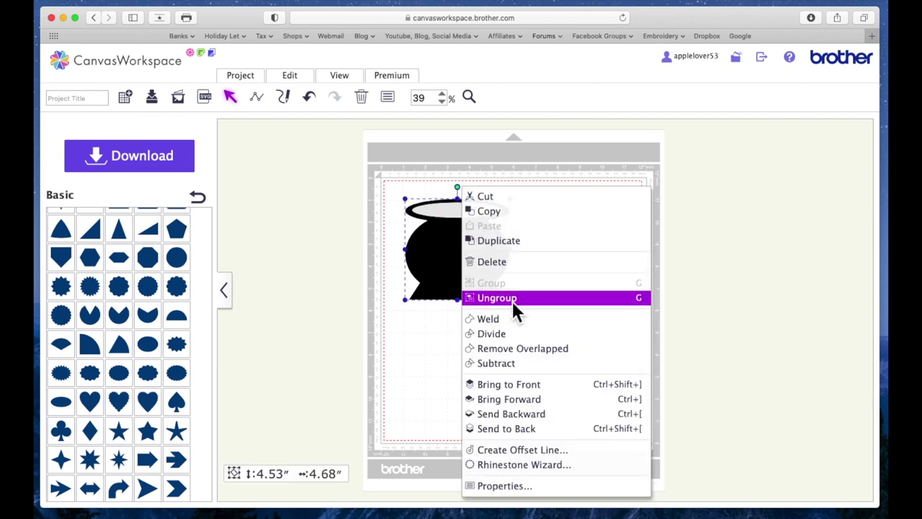
{"action": "left_click", "coordinate": [512, 299]}
{"action": "left_click", "coordinate": [474, 221]}
{"action": "left_click_drag", "start_coordinate": [473, 222], "coordinate": [600, 205]}
Duplicate the black cauldron and place the copy to the right of the original.
{"action": "left_click", "coordinate": [473, 243]}
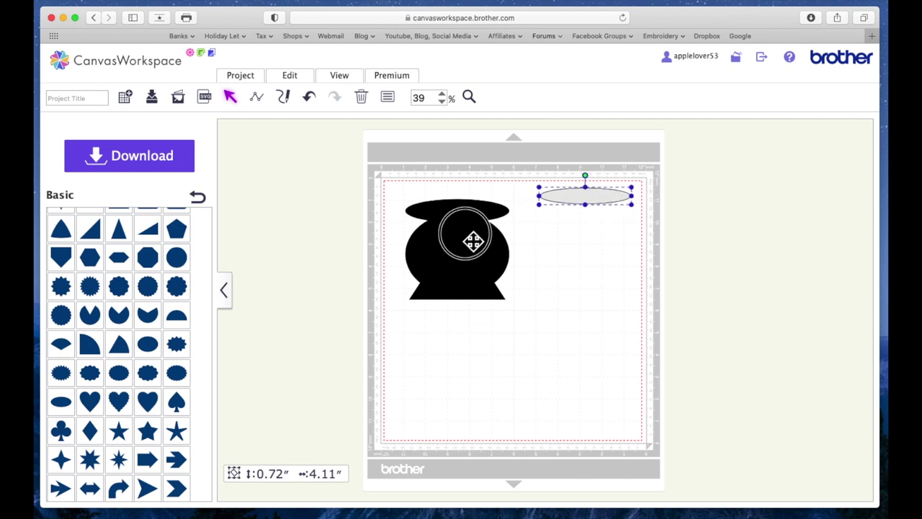
{"action": "right_click", "coordinate": [460, 247]}
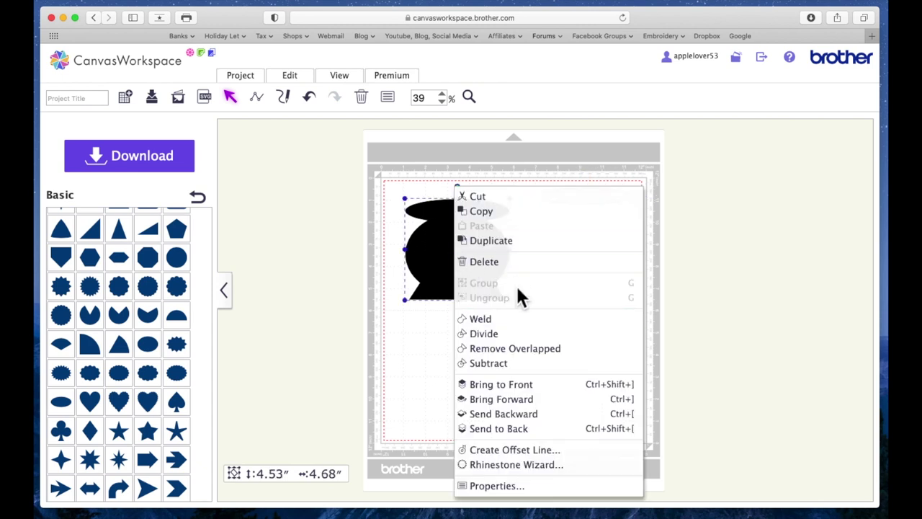
{"action": "left_click", "coordinate": [517, 243]}
{"action": "left_click_drag", "start_coordinate": [475, 259], "coordinate": [575, 280]}
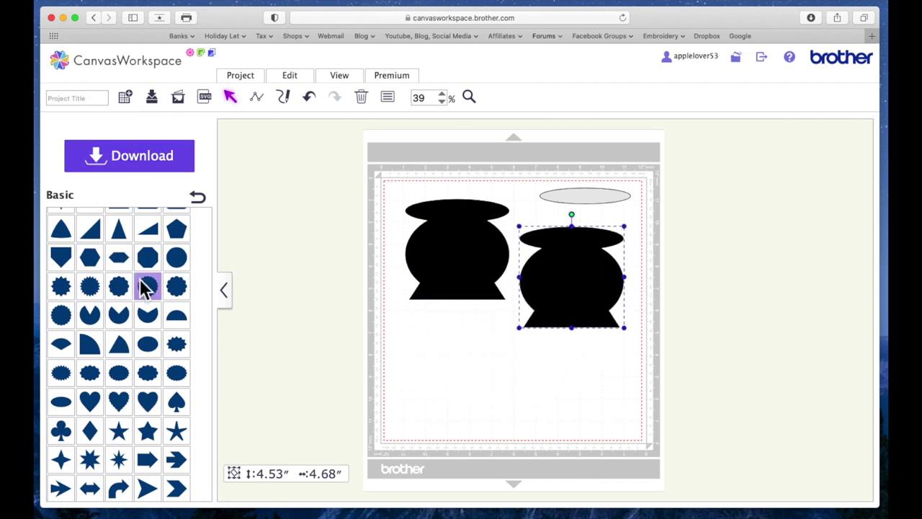
{"action": "scroll", "coordinate": [142, 287], "scroll_direction": "up", "scroll_amount": 5}
Add a square below the cauldrons and resize it to a 2.52″ × 7.52″ rectangle.
{"action": "left_click_drag", "start_coordinate": [90, 281], "coordinate": [418, 380]}
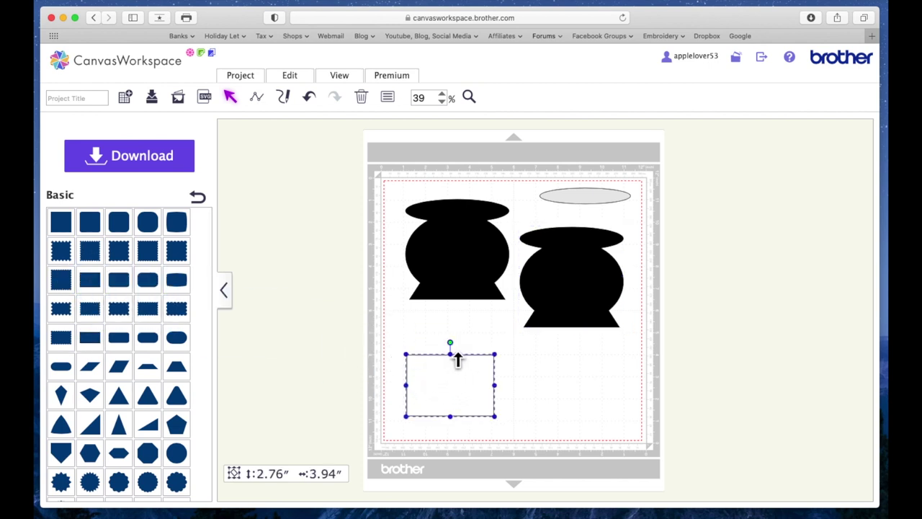
{"action": "left_click_drag", "start_coordinate": [457, 355], "coordinate": [462, 370]}
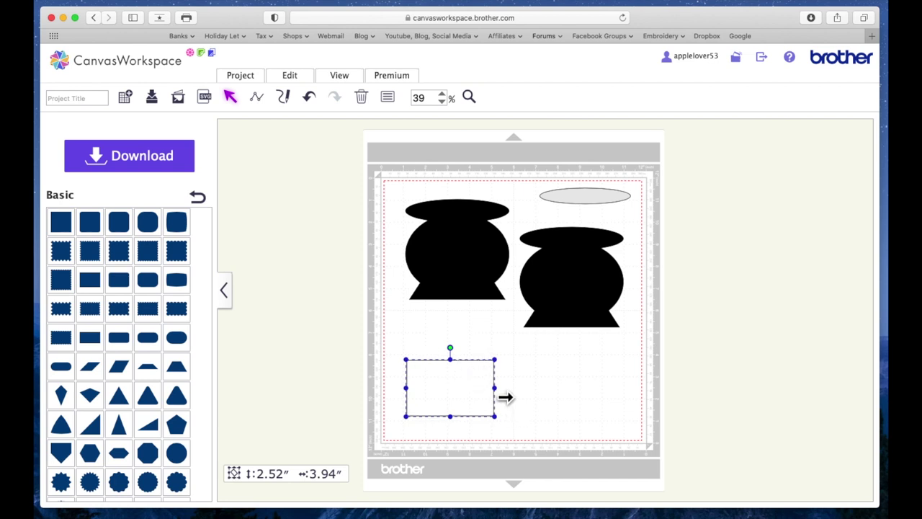
{"action": "left_click_drag", "start_coordinate": [505, 397], "coordinate": [570, 392]}
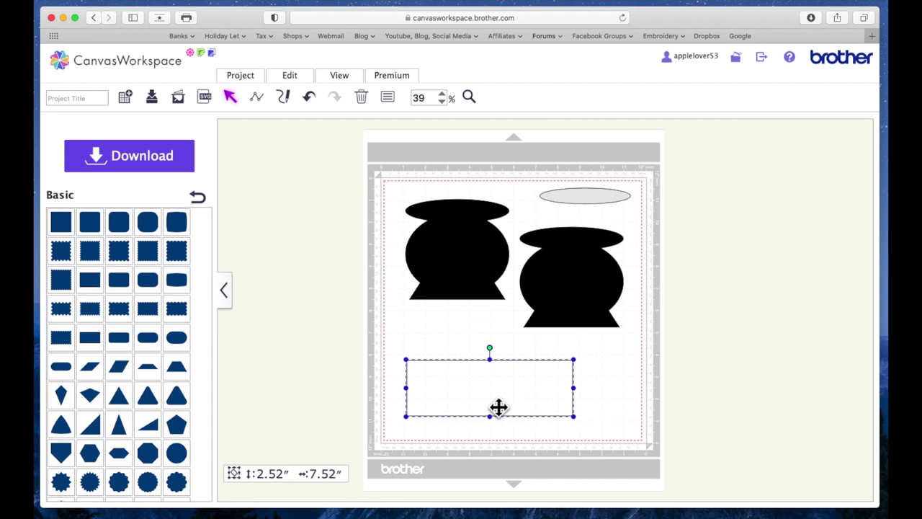
{"action": "left_click_drag", "start_coordinate": [502, 389], "coordinate": [494, 387]}
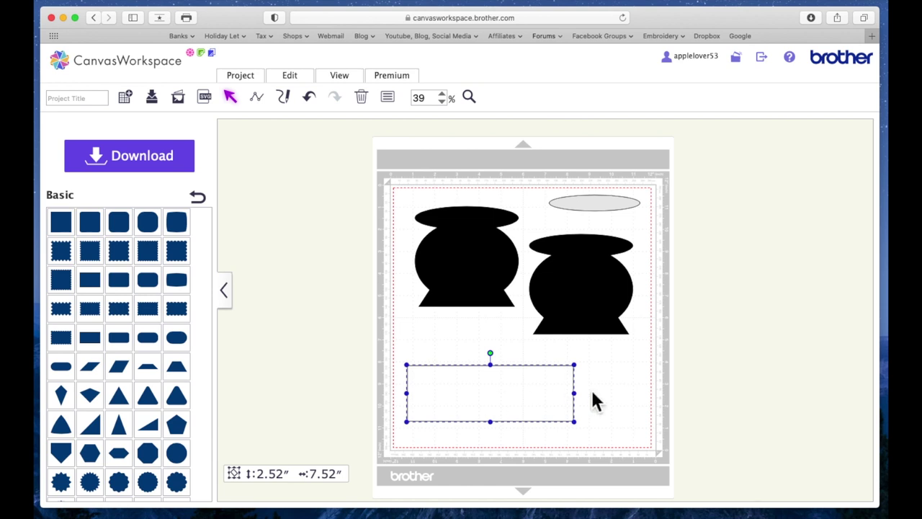
{"action": "left_click", "coordinate": [512, 393]}
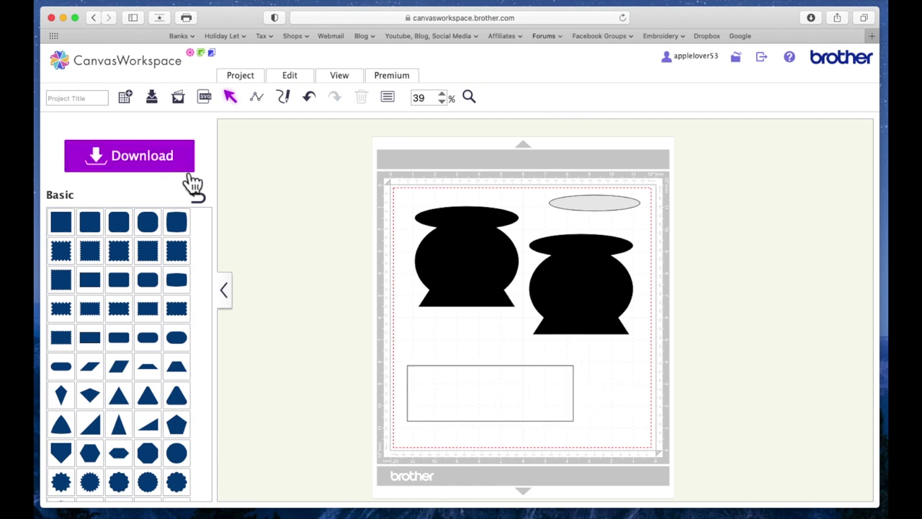
{"action": "left_click", "coordinate": [94, 99]}
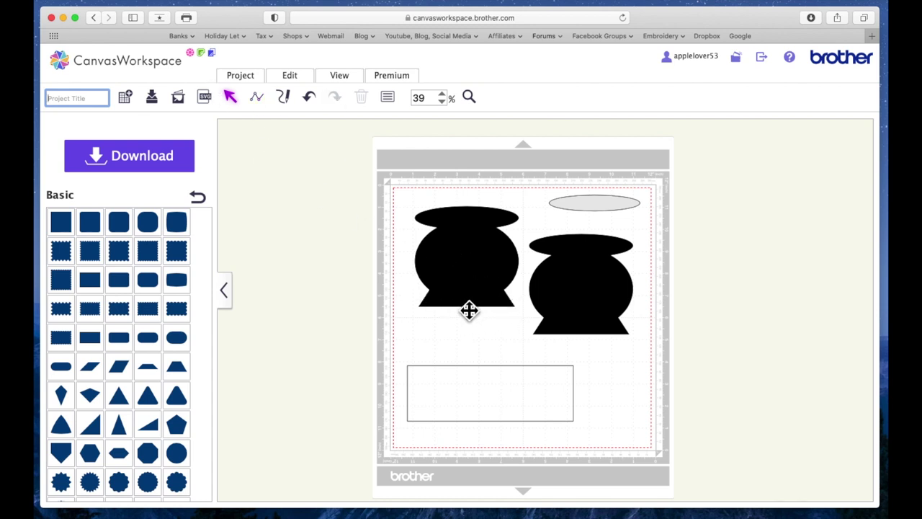
{"action": "left_click", "coordinate": [601, 292]}
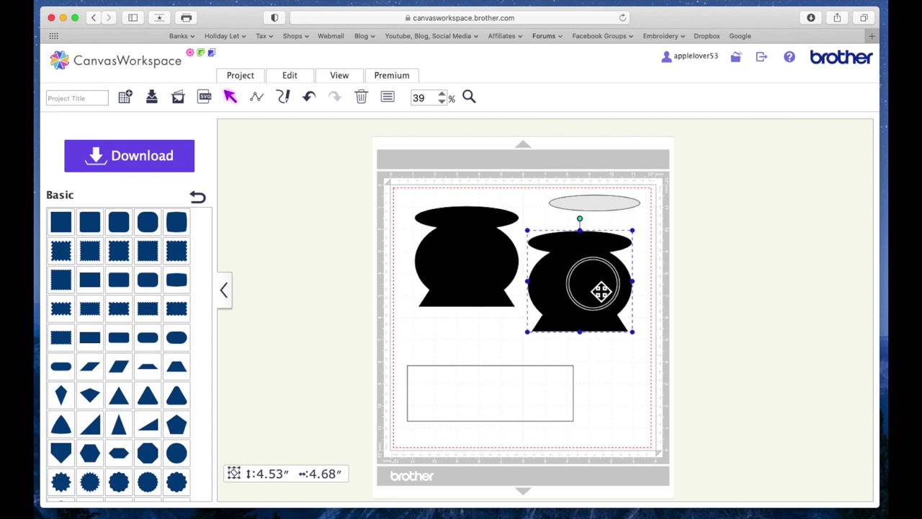
Nudge the 0.72″ × 4.11″ grey oval left to sit above the second cauldron.
{"action": "left_click_drag", "start_coordinate": [618, 210], "coordinate": [600, 207]}
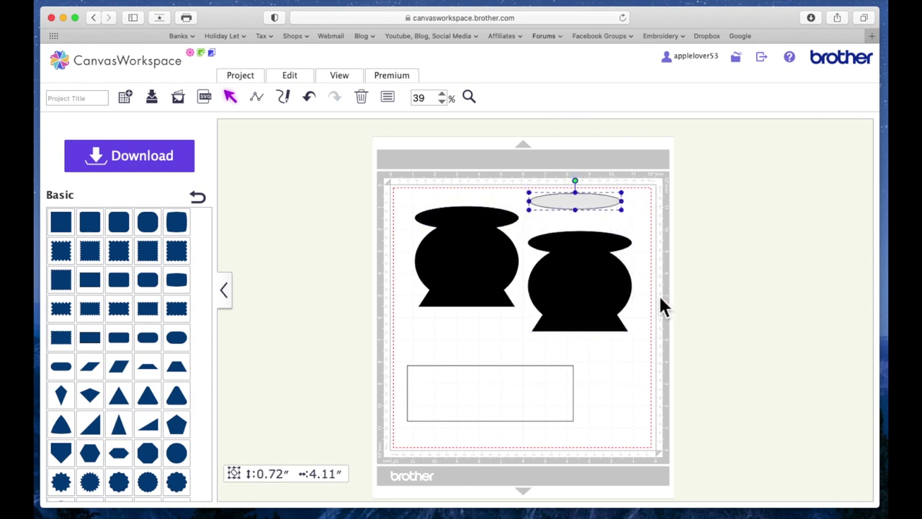
{"action": "left_click", "coordinate": [644, 336]}
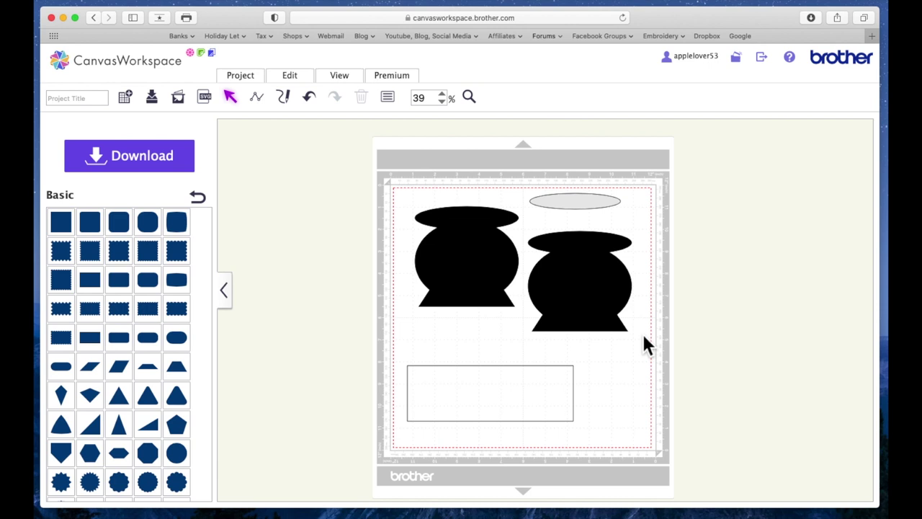